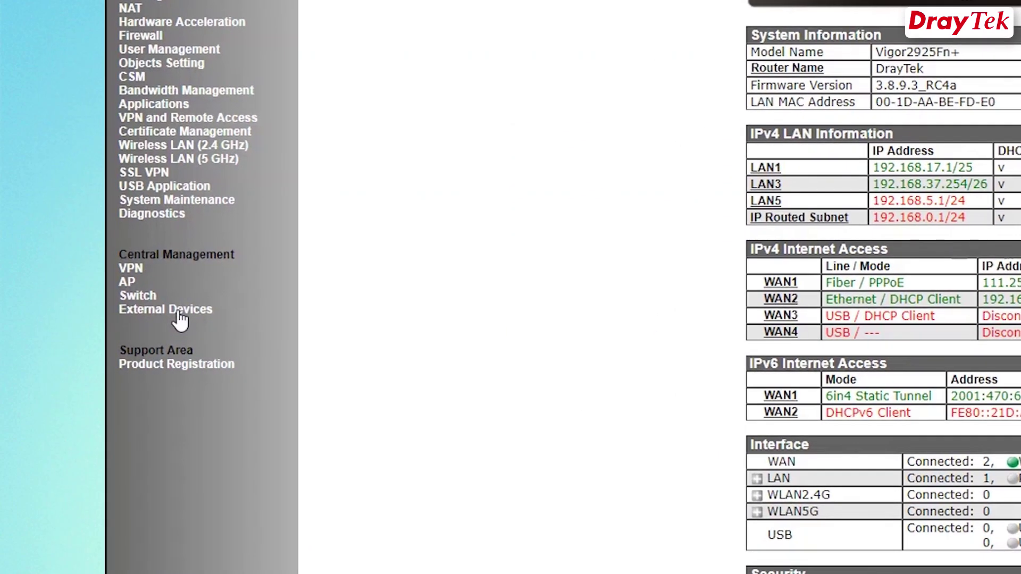
- Show External Devices and refresh until the P2261 appears On Line at 192.168.17.12
{"action": "left_click", "coordinate": [180, 313]}
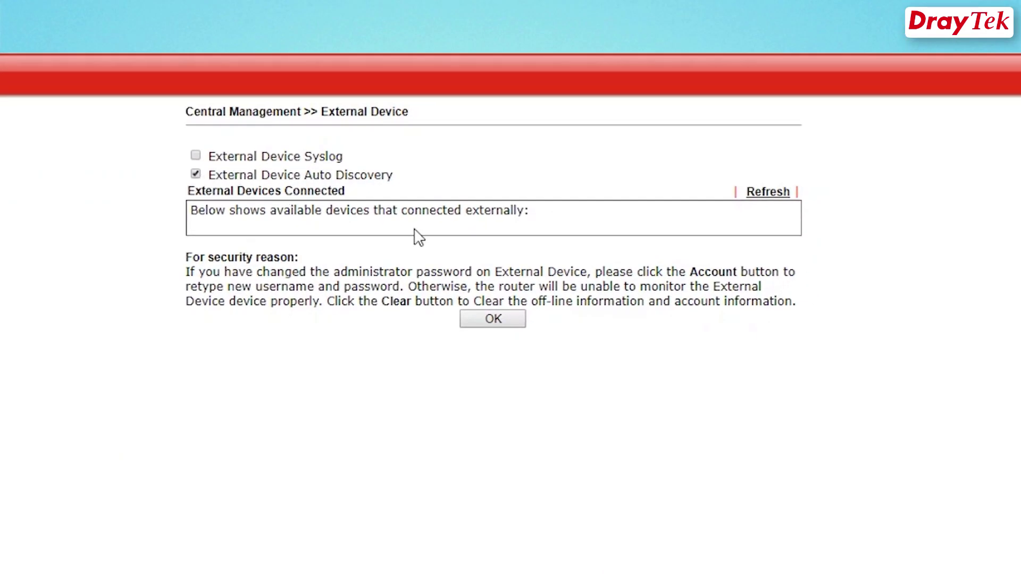
{"action": "left_click", "coordinate": [494, 325]}
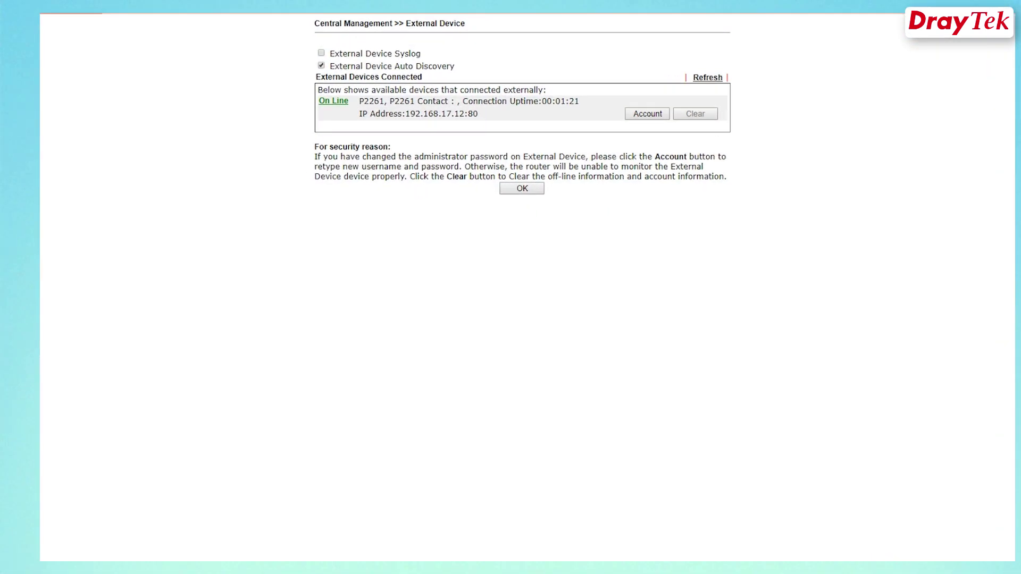
- View the switch status, the hierarchy diagram and the detailed info for the P2261 at 192.168.17.12
{"action": "left_click", "coordinate": [103, 373]}
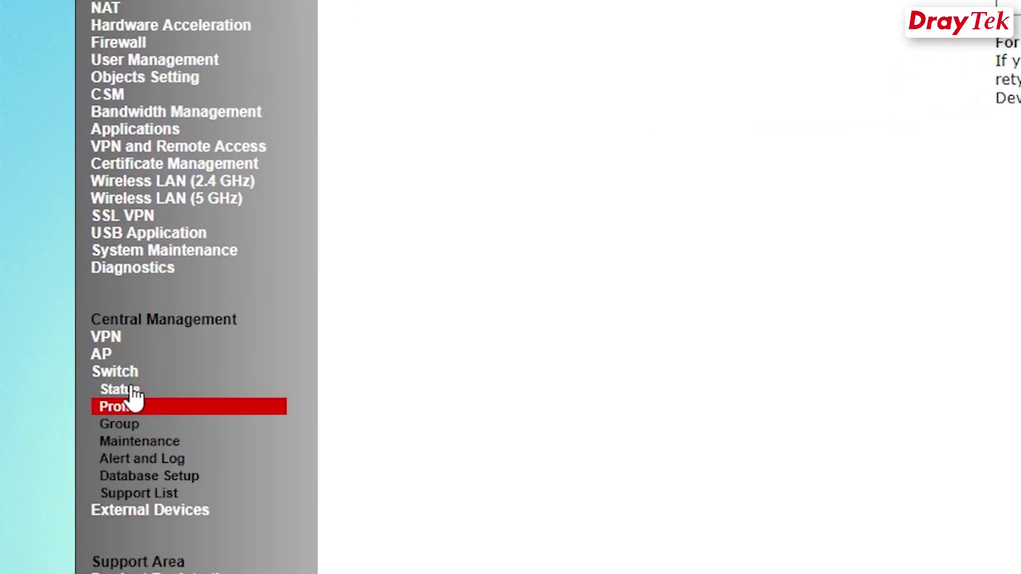
{"action": "left_click", "coordinate": [133, 390]}
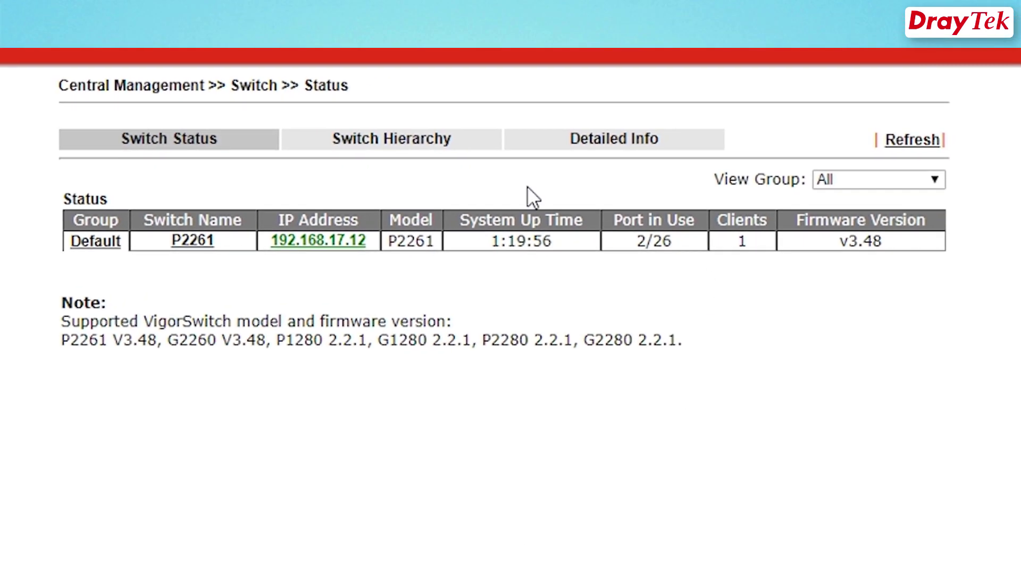
{"action": "left_click", "coordinate": [474, 152]}
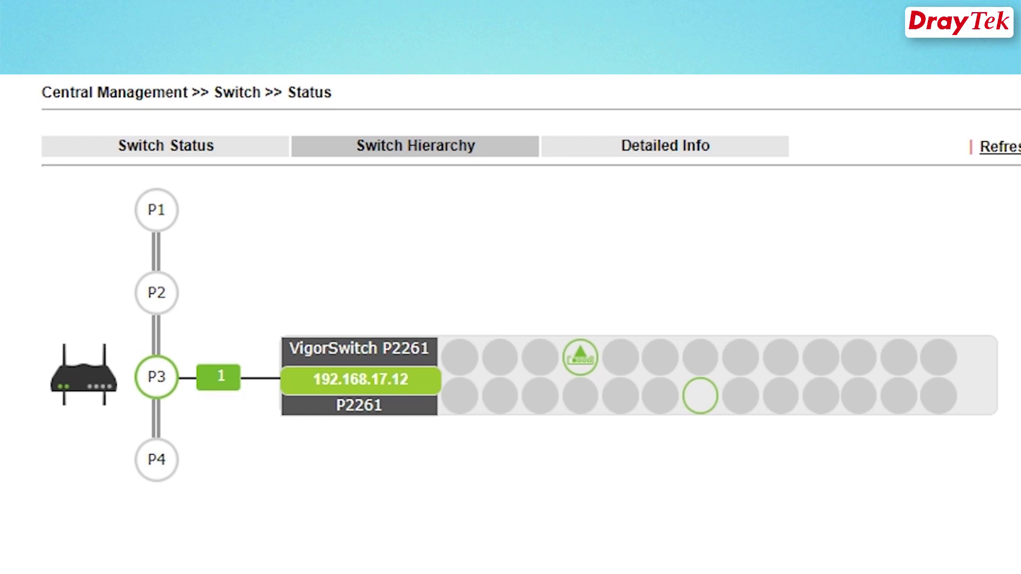
{"action": "left_click", "coordinate": [751, 154]}
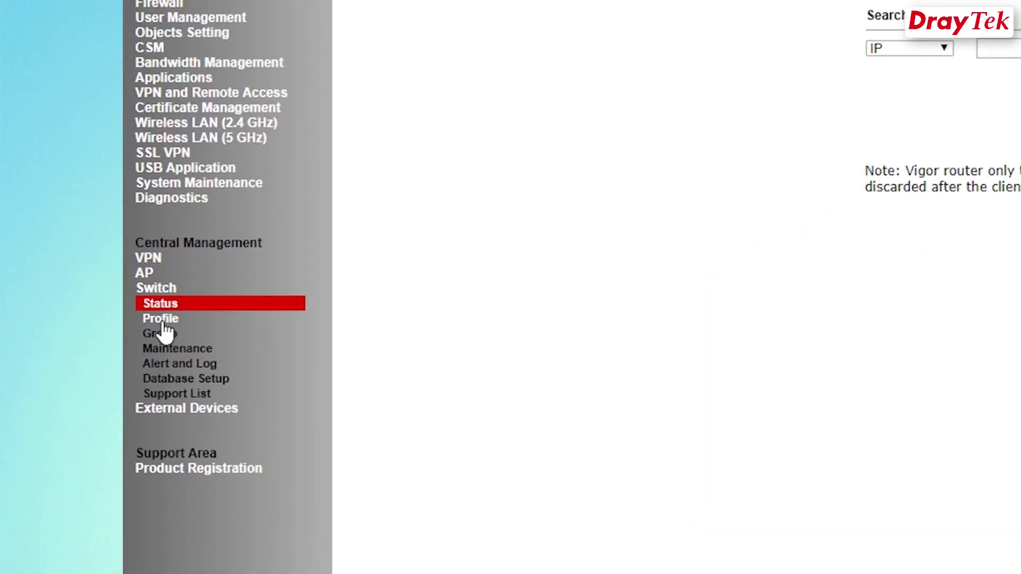
- Change switch profile 1's Switch Name from P2261 to DraytekP2261 and save the profile
{"action": "left_click", "coordinate": [164, 323]}
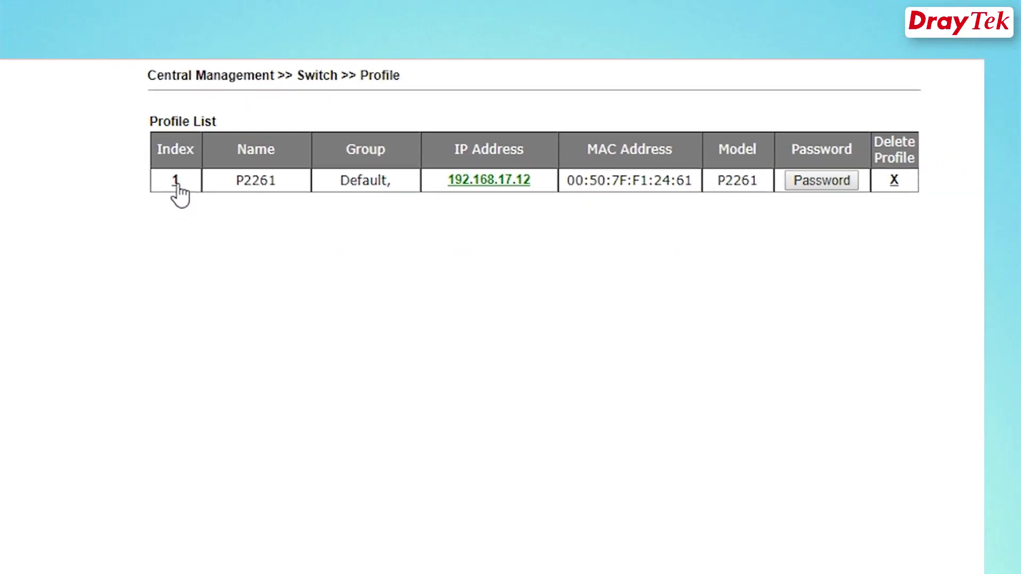
{"action": "left_click", "coordinate": [177, 183]}
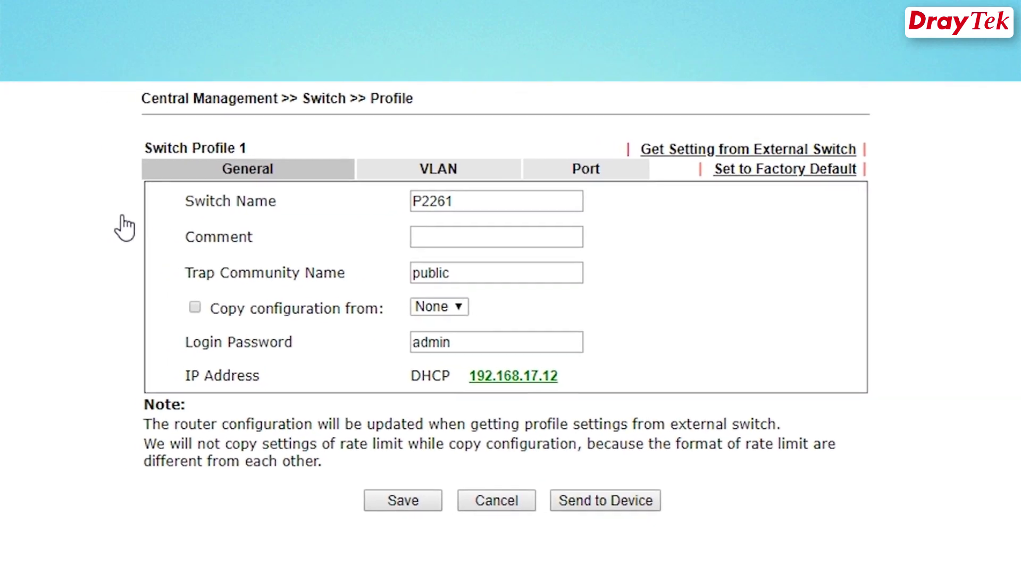
{"action": "double_click", "coordinate": [490, 200]}
{"action": "type", "text": "Draytek"}
{"action": "key", "text": "Down"}
{"action": "key", "text": "Return"}
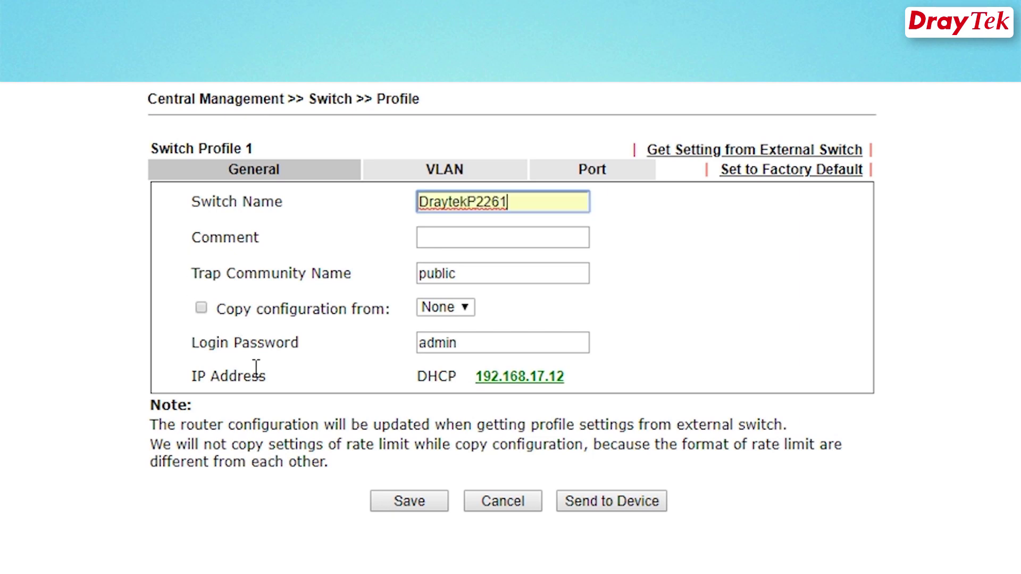
{"action": "left_click", "coordinate": [421, 504]}
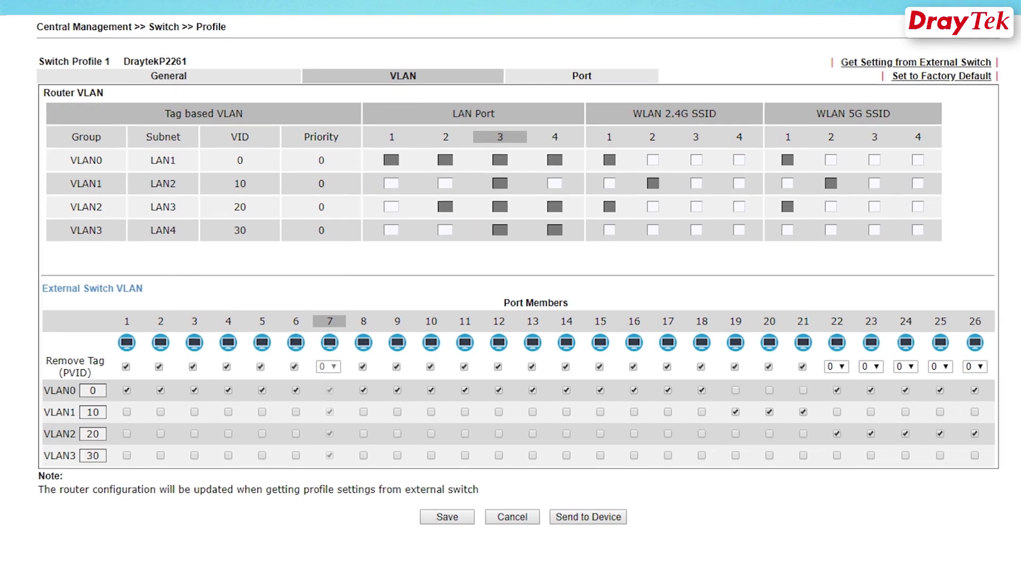
- Set the Remove Tag (PVID) of ports 22, 23, 24, 25 and 26 to 2 : 20
{"action": "left_click", "coordinate": [840, 367]}
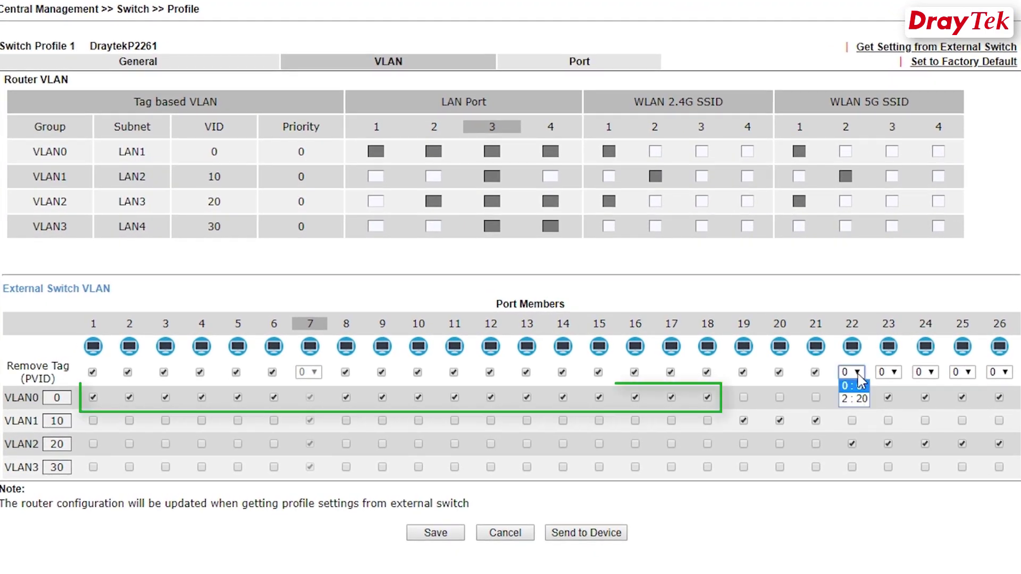
{"action": "left_click", "coordinate": [867, 403]}
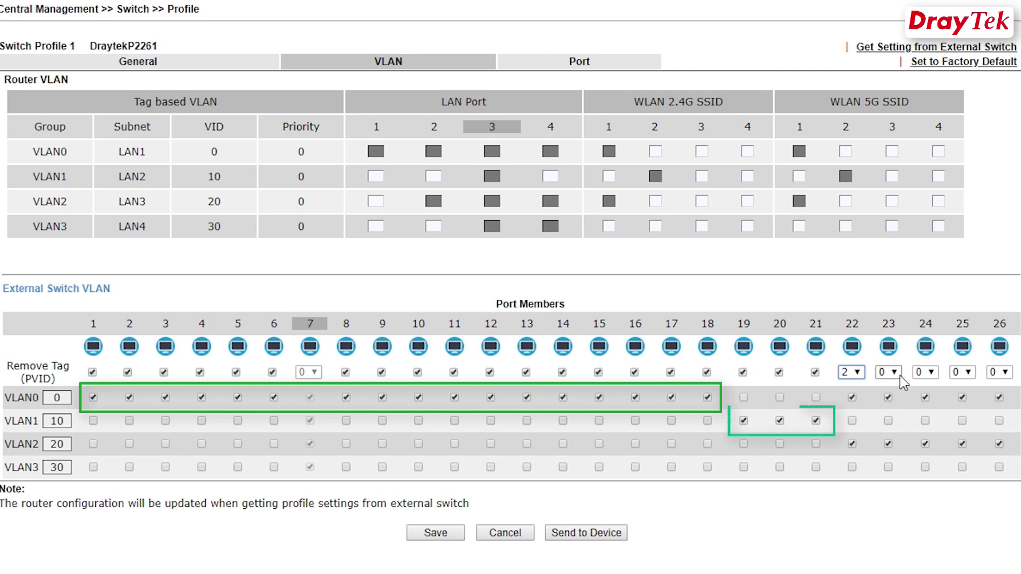
{"action": "left_click", "coordinate": [895, 372]}
{"action": "left_click", "coordinate": [925, 372]}
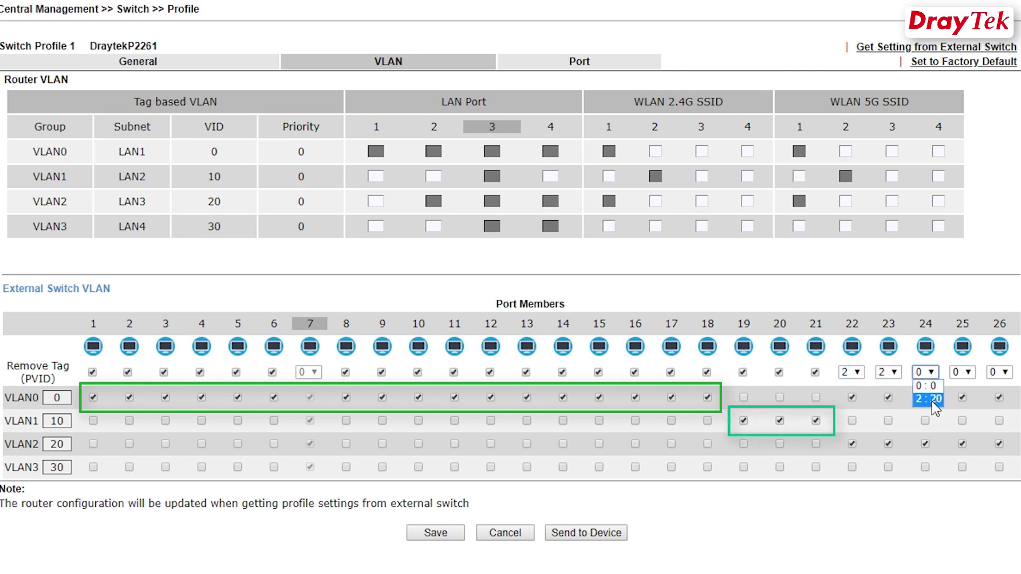
{"action": "left_click", "coordinate": [928, 403]}
{"action": "left_click", "coordinate": [962, 372]}
{"action": "left_click", "coordinate": [963, 398]}
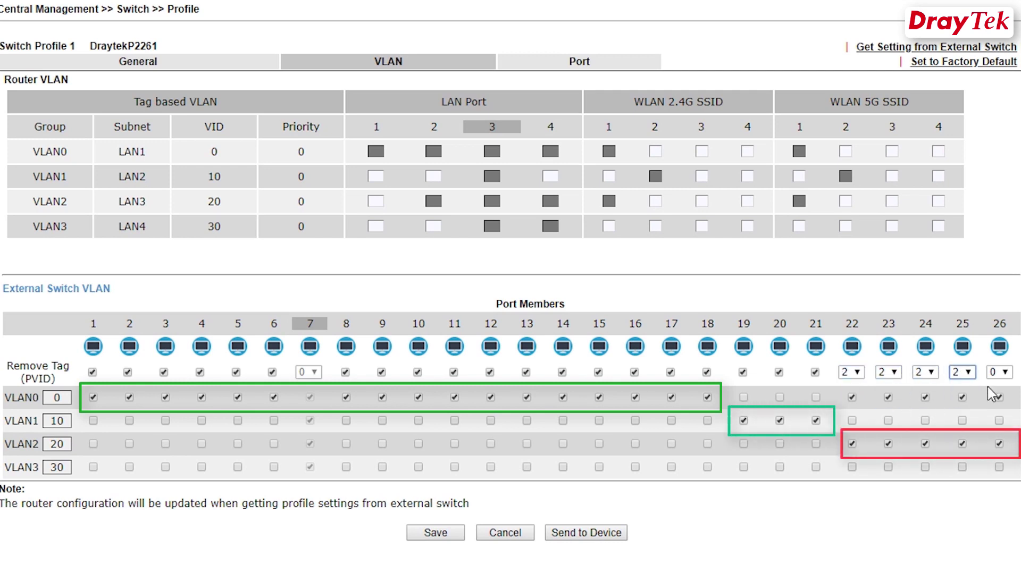
{"action": "left_click", "coordinate": [998, 372]}
{"action": "left_click", "coordinate": [1005, 400]}
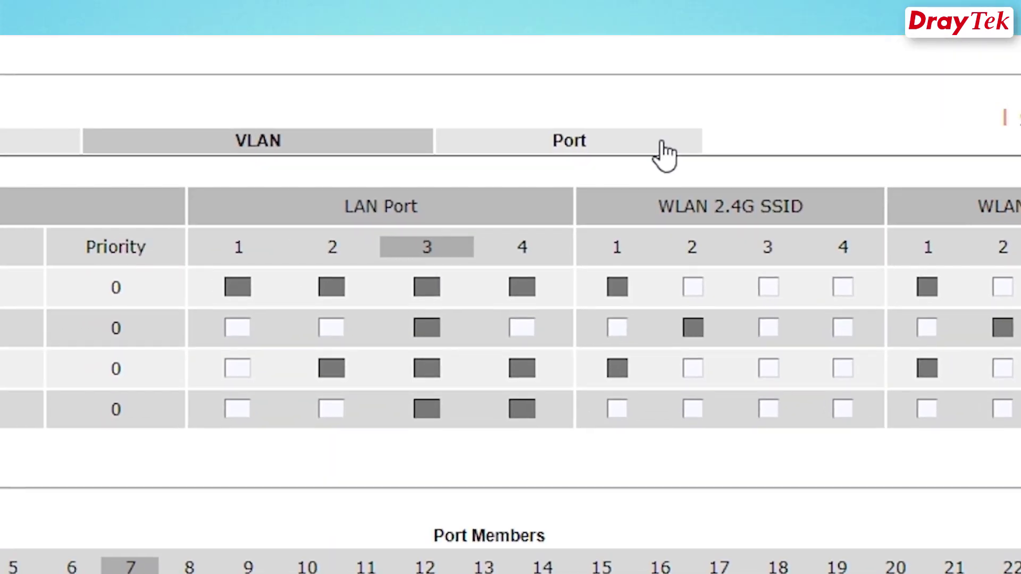
- On the Port settings, set the * row to By Schedule with schedule 1 and apply it
{"action": "left_click", "coordinate": [661, 143]}
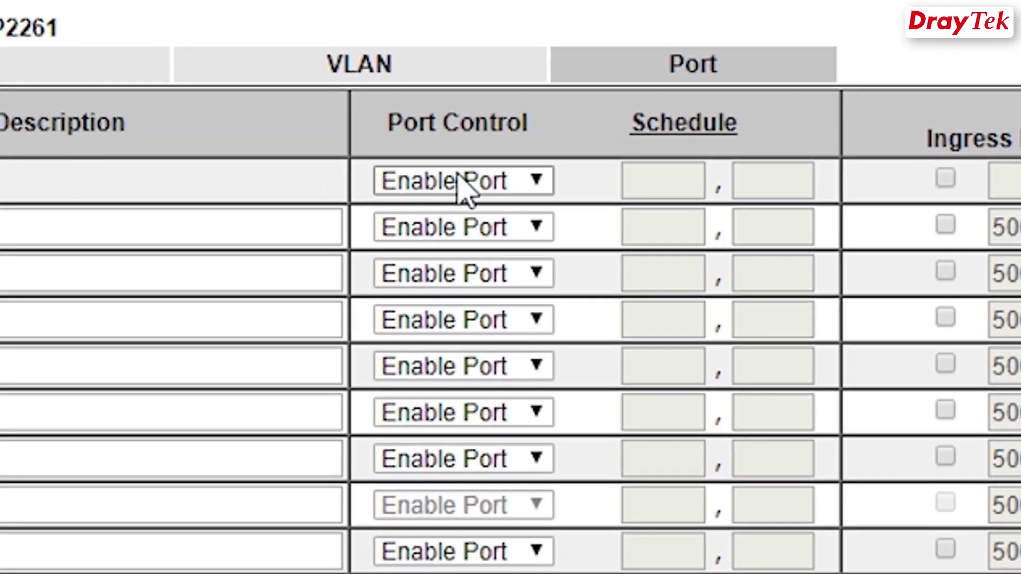
{"action": "left_click", "coordinate": [509, 106]}
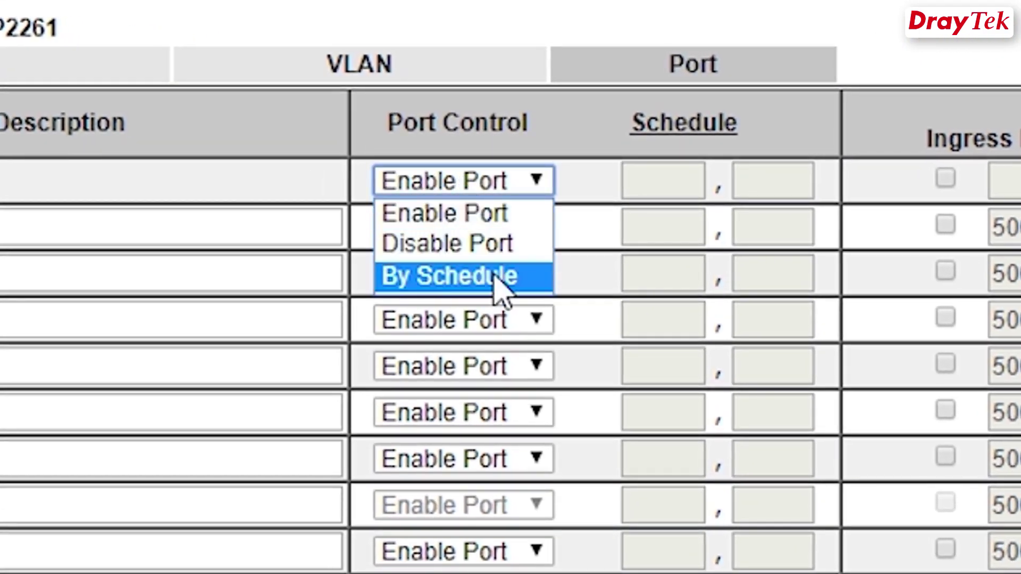
{"action": "left_click", "coordinate": [500, 277]}
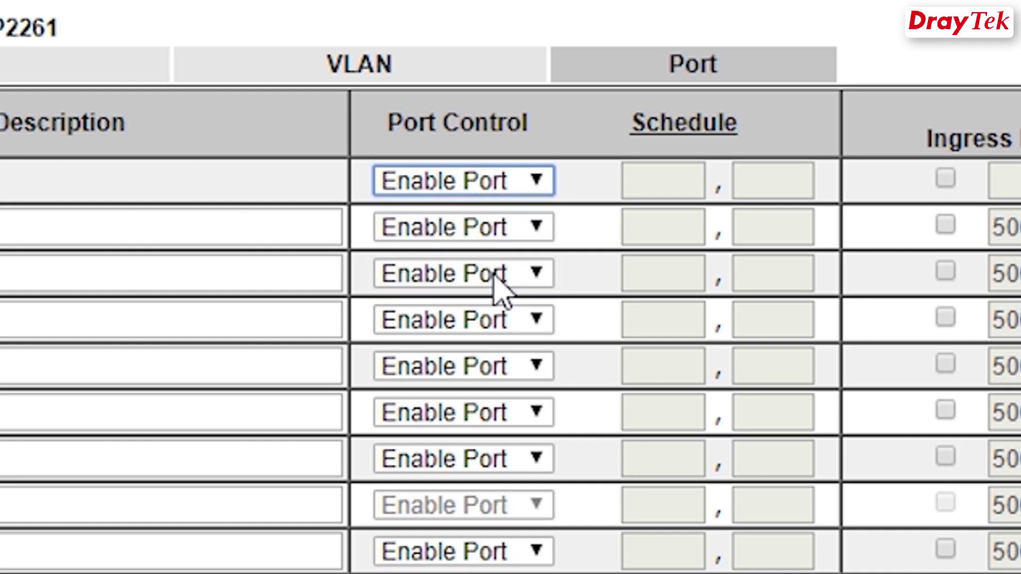
{"action": "left_click", "coordinate": [631, 183]}
{"action": "type", "text": "1"}
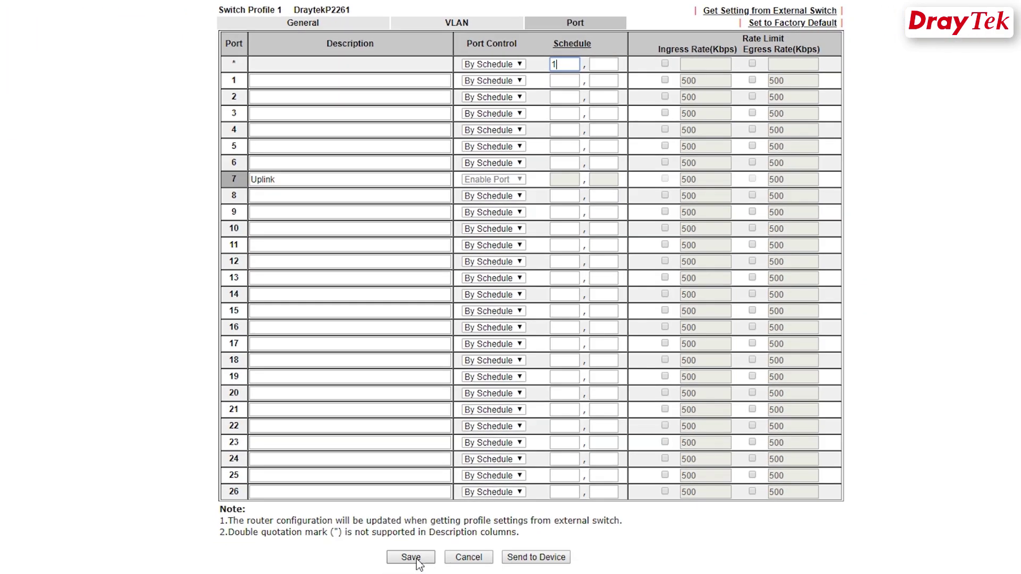
{"action": "left_click", "coordinate": [412, 557]}
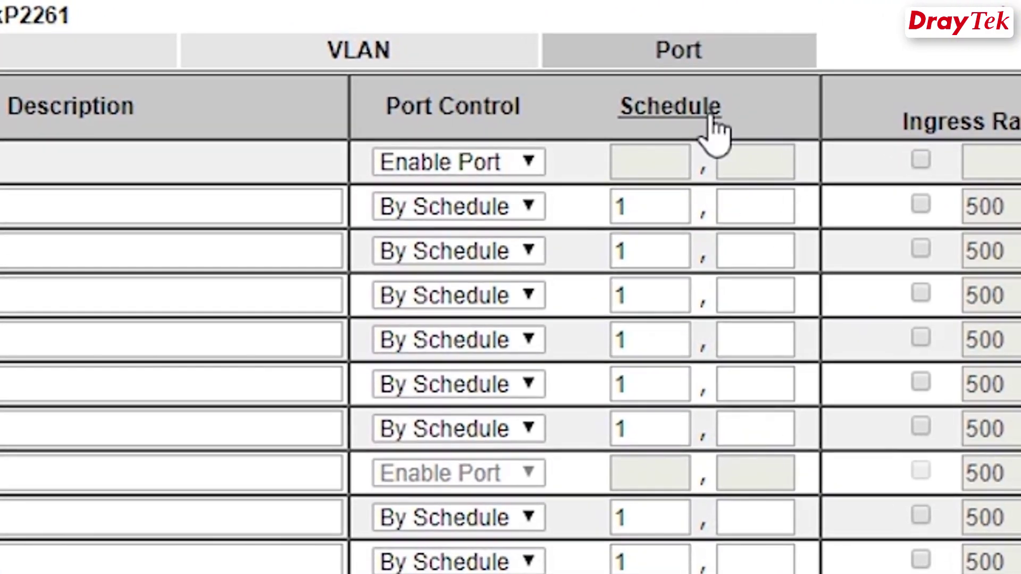
- Set schedule 1's start date to 2018-9-1
{"action": "left_click", "coordinate": [713, 121]}
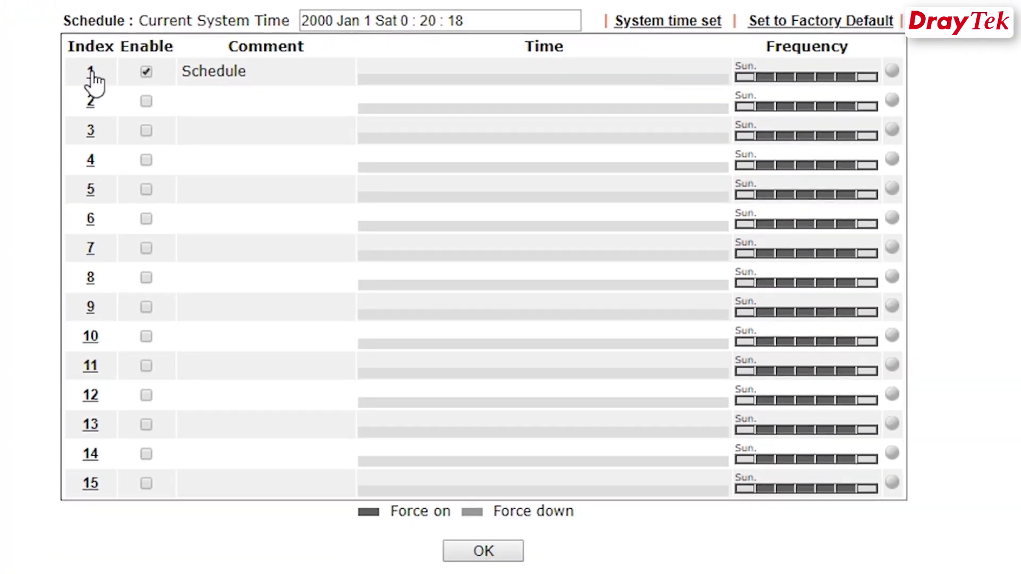
{"action": "left_click", "coordinate": [92, 74]}
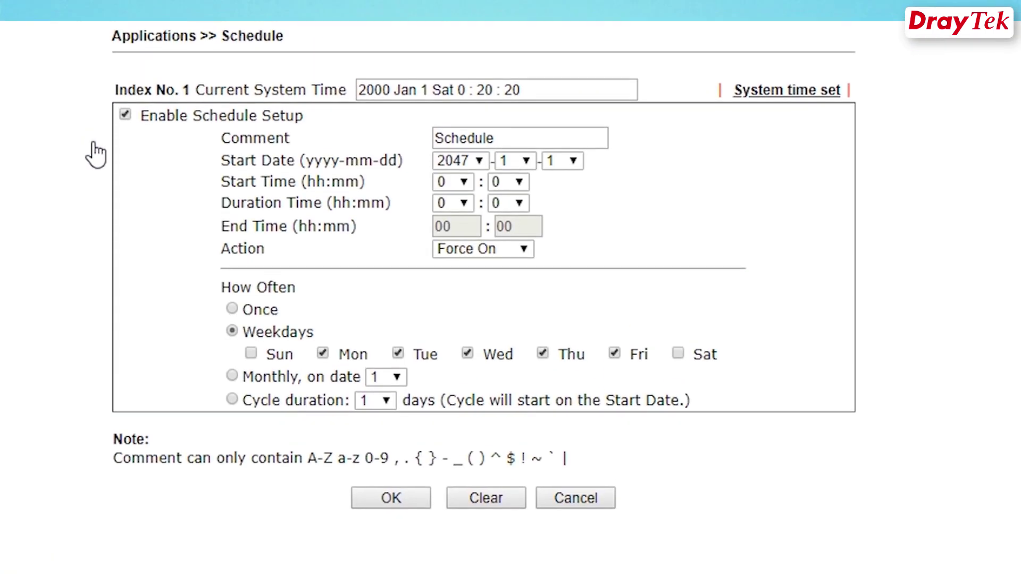
{"action": "left_click", "coordinate": [477, 91]}
{"action": "scroll", "coordinate": [480, 208], "scroll_direction": "up", "scroll_amount": 9}
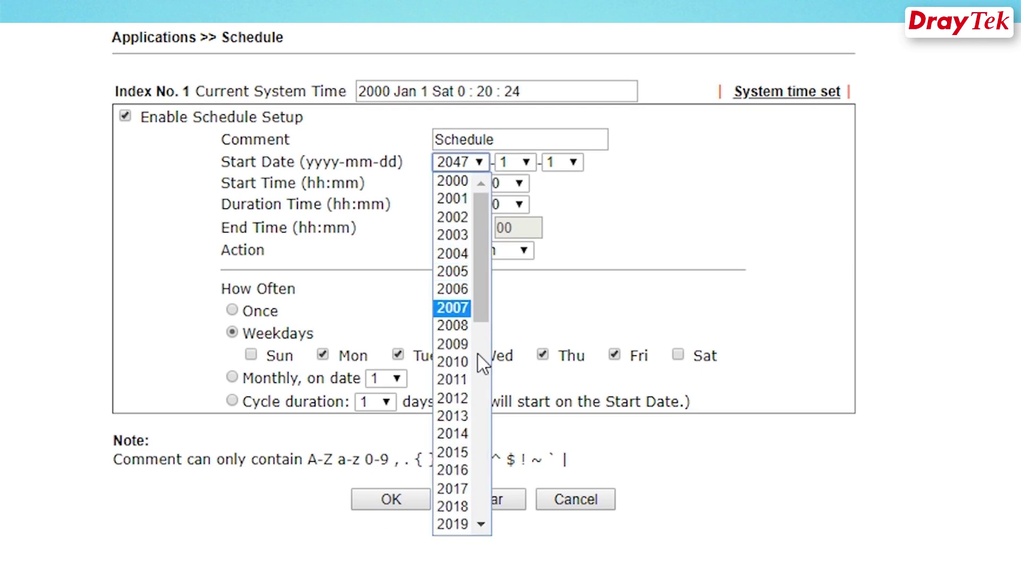
{"action": "left_click", "coordinate": [462, 507]}
{"action": "left_click", "coordinate": [524, 162]}
{"action": "left_click", "coordinate": [524, 366]}
- Give schedule 1 start time 19:00, duration 8 hours and action Force Down, then save
{"action": "left_click", "coordinate": [464, 183]}
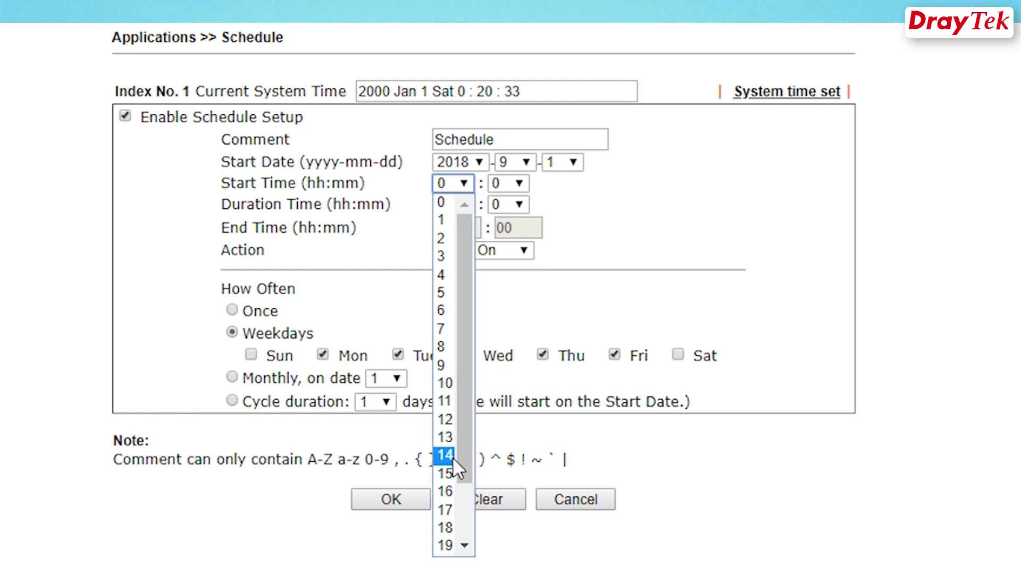
{"action": "scroll", "coordinate": [454, 465], "scroll_direction": "down", "scroll_amount": 2}
{"action": "left_click", "coordinate": [452, 476]}
{"action": "left_click", "coordinate": [463, 204]}
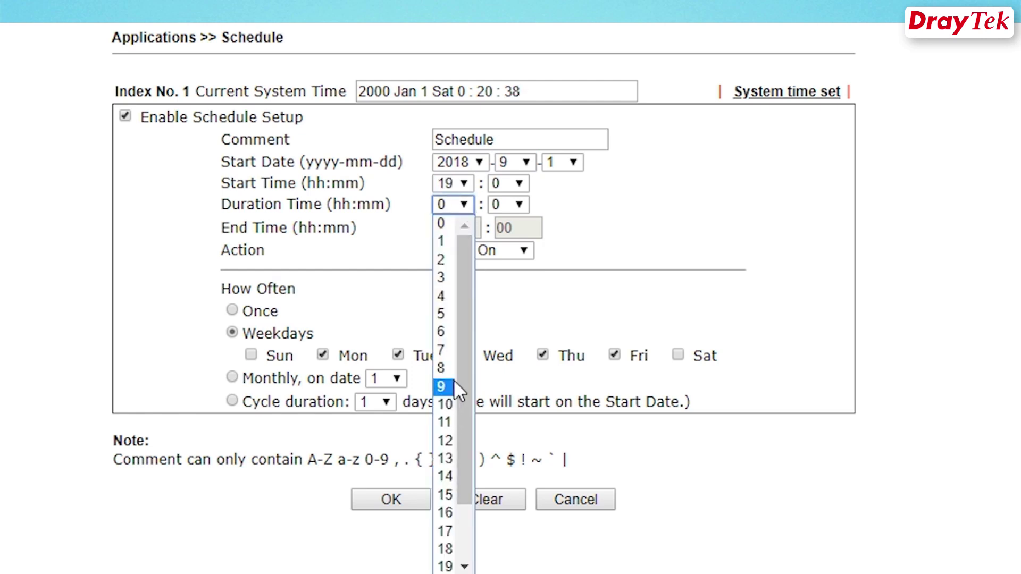
{"action": "left_click", "coordinate": [444, 367]}
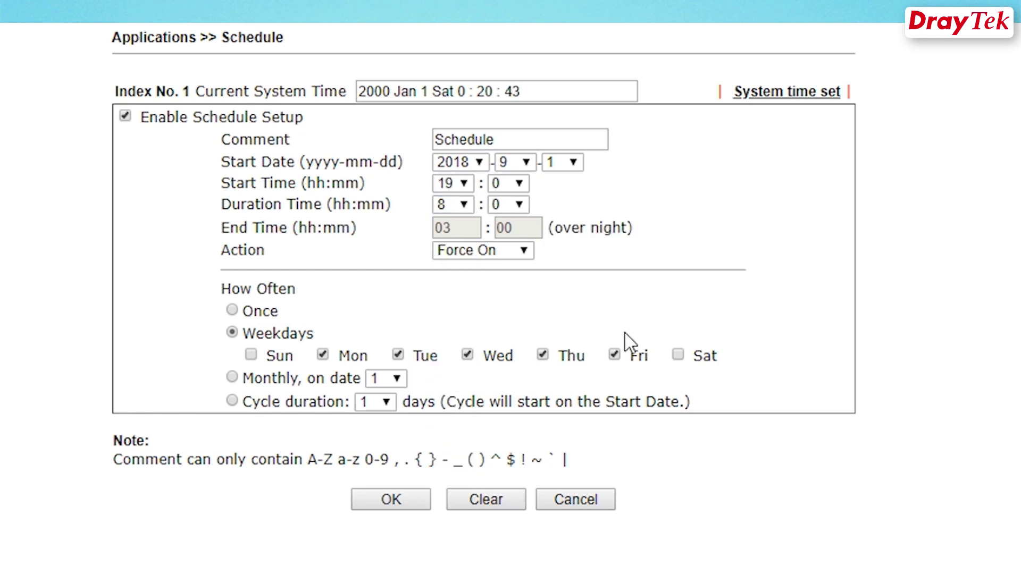
{"action": "left_click", "coordinate": [519, 251]}
{"action": "left_click", "coordinate": [516, 276]}
{"action": "left_click", "coordinate": [526, 298]}
{"action": "scroll", "coordinate": [564, 319], "scroll_direction": "down", "scroll_amount": 1}
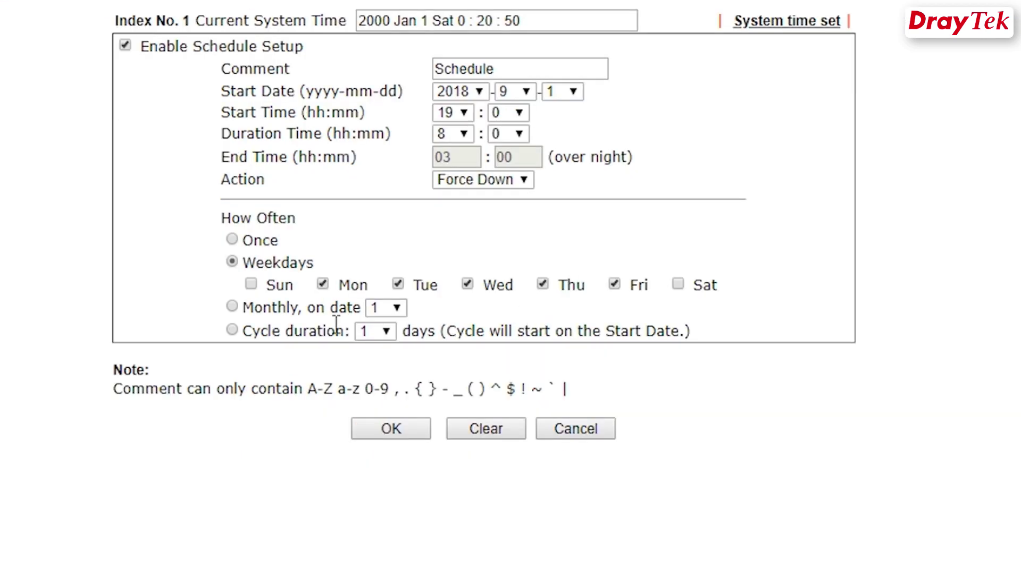
{"action": "left_click", "coordinate": [391, 436]}
{"action": "left_click", "coordinate": [393, 444]}
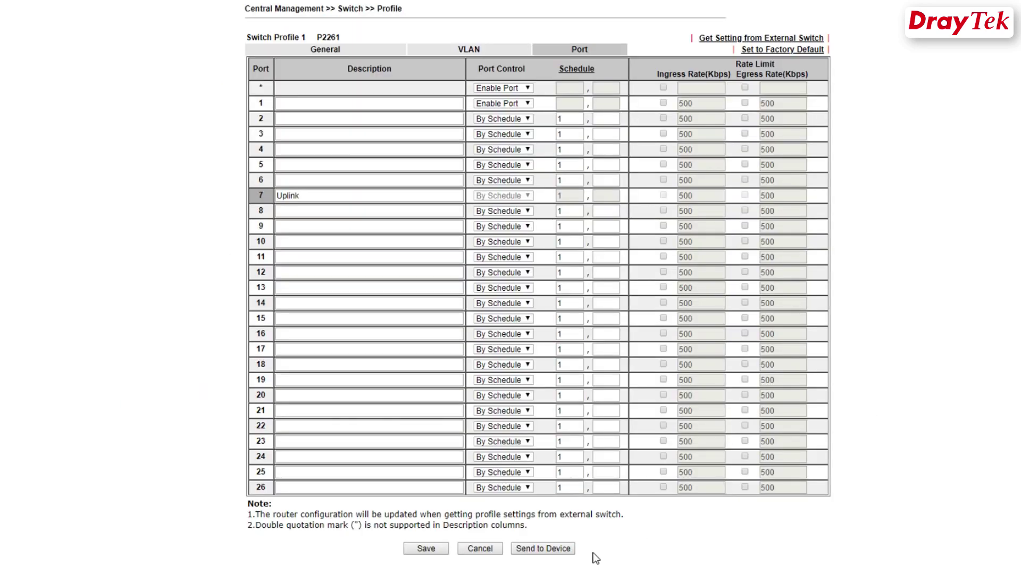
- Send the DraytekP2261 port settings to the switch
{"action": "left_click", "coordinate": [573, 552]}
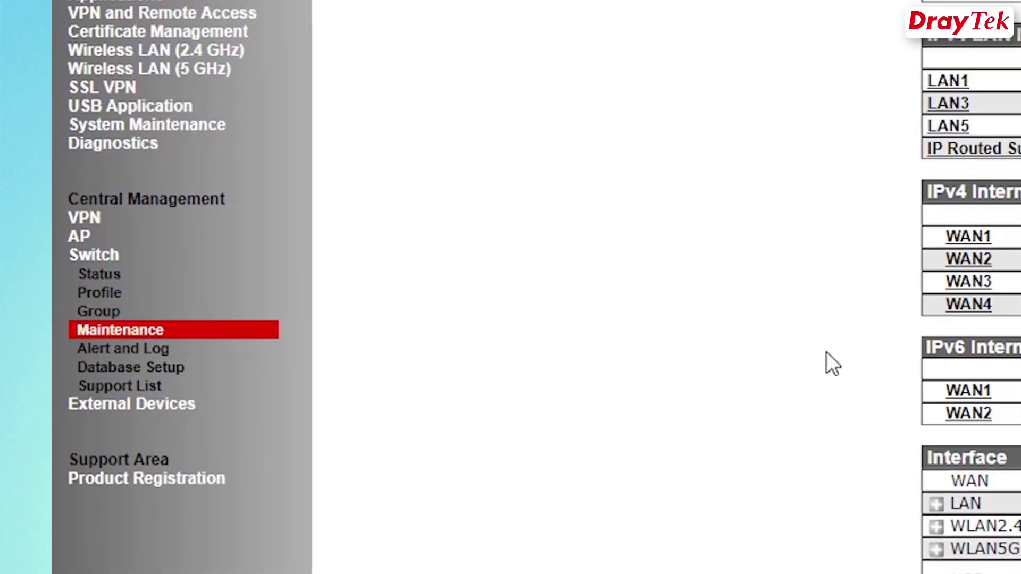
- Run a Config Backup of DraytekP2261 from Switch Maintenance, downloading its .cfg file
{"action": "left_click", "coordinate": [159, 332]}
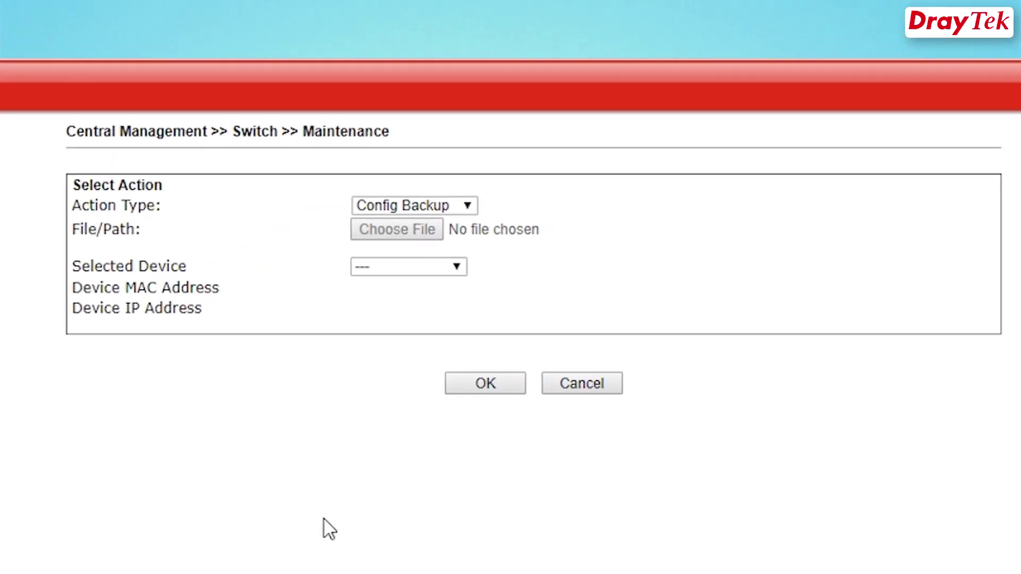
{"action": "left_click", "coordinate": [450, 217]}
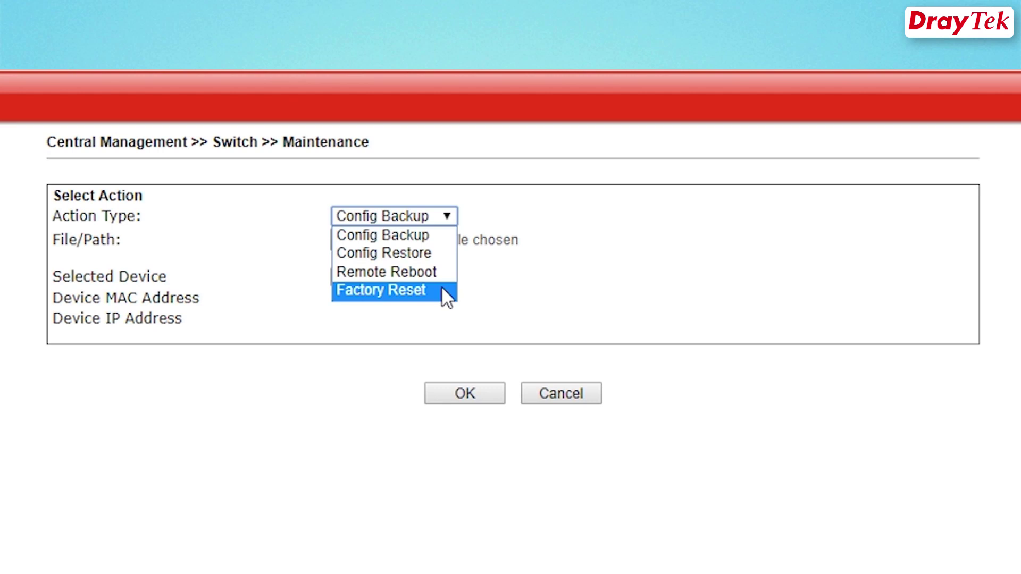
{"action": "left_click", "coordinate": [443, 243]}
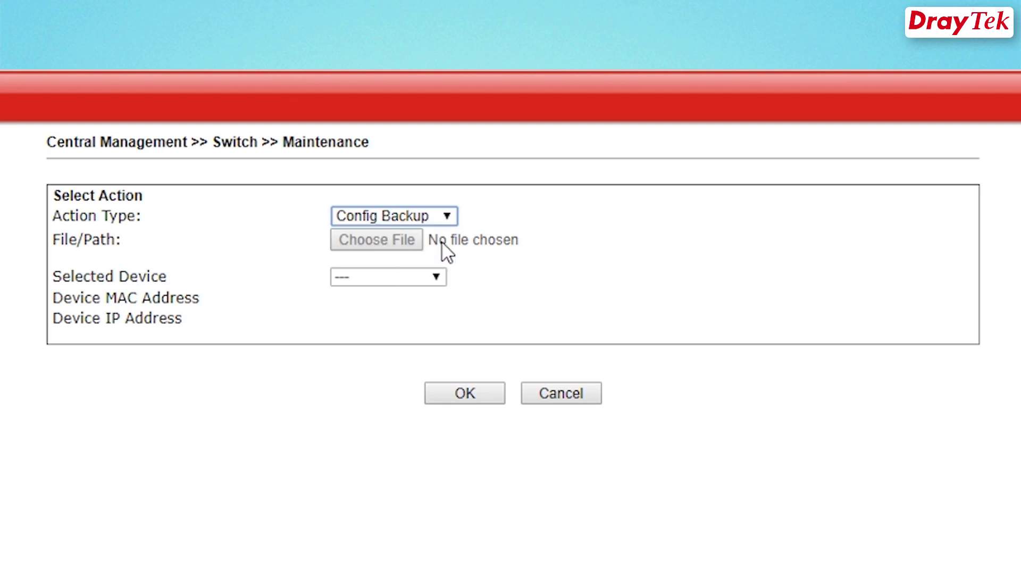
{"action": "left_click", "coordinate": [443, 275]}
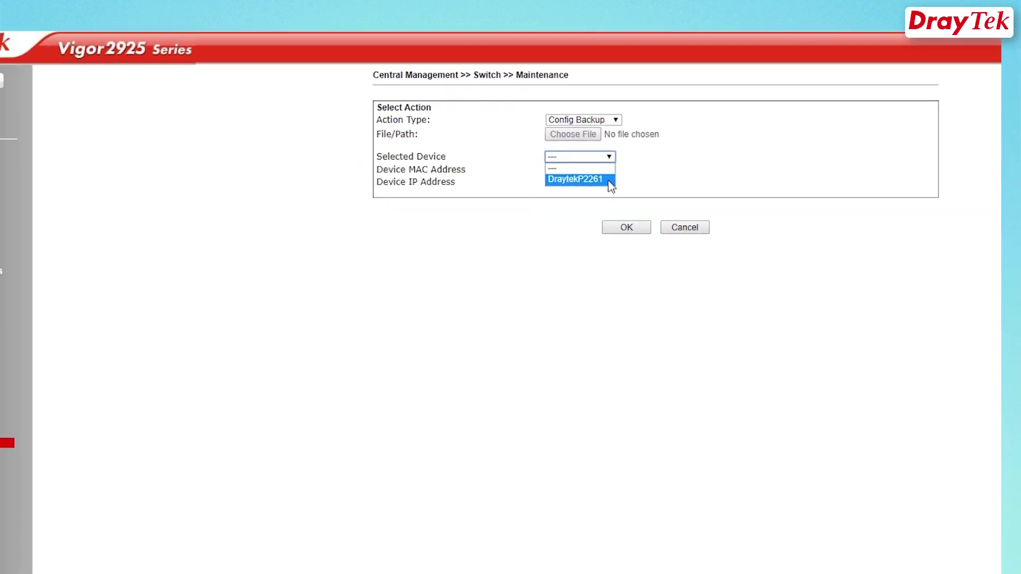
{"action": "left_click", "coordinate": [530, 242]}
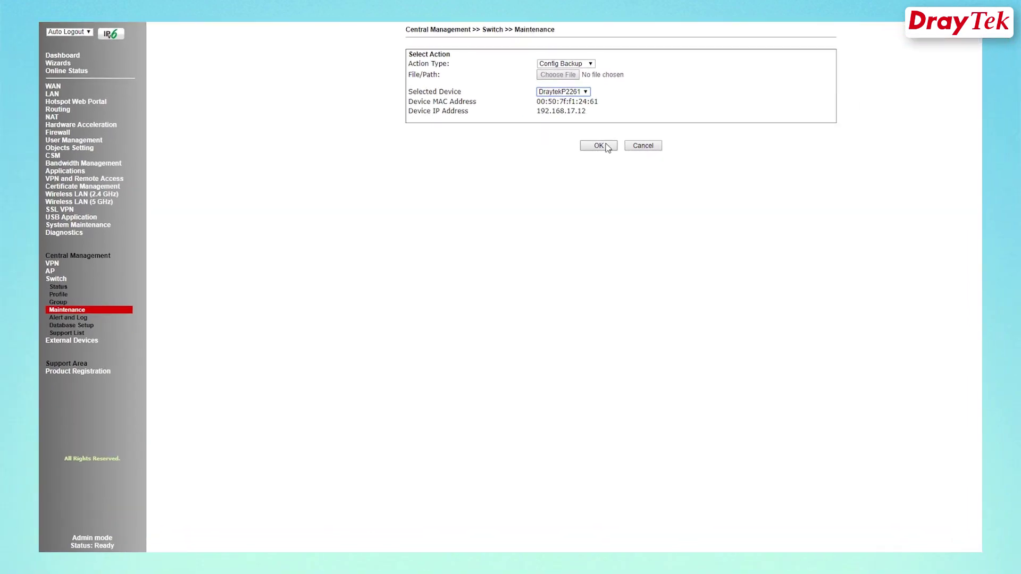
{"action": "left_click", "coordinate": [606, 148]}
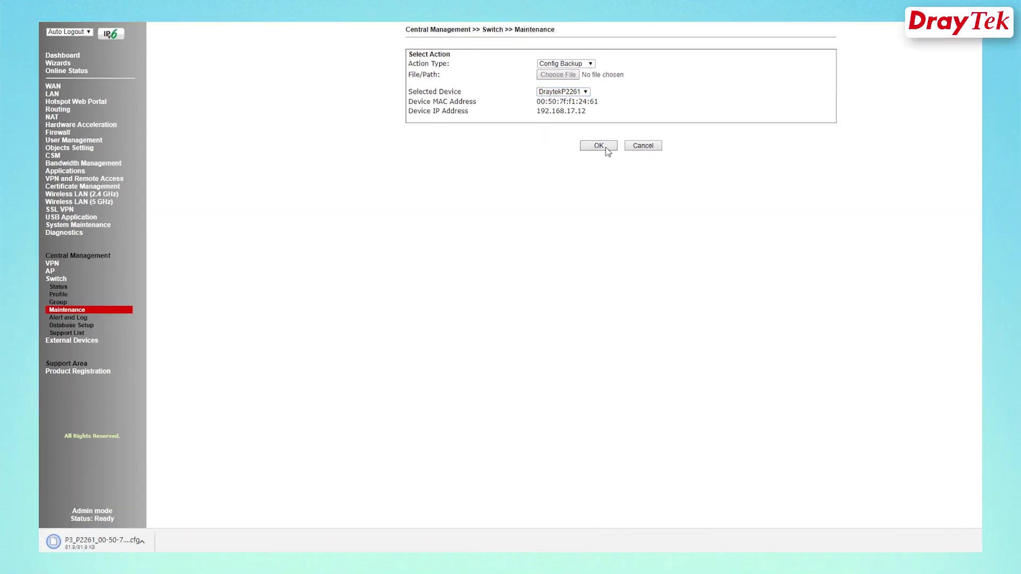